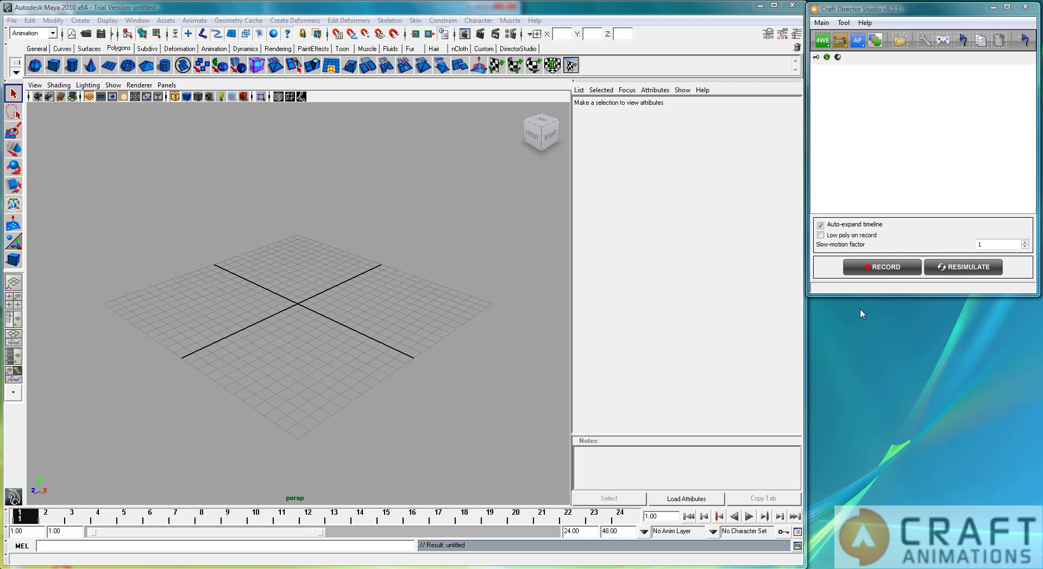
Add an AngularPlay accessory, frame it in view and switch to smooth shaded display
{"action": "left_click", "coordinate": [858, 45]}
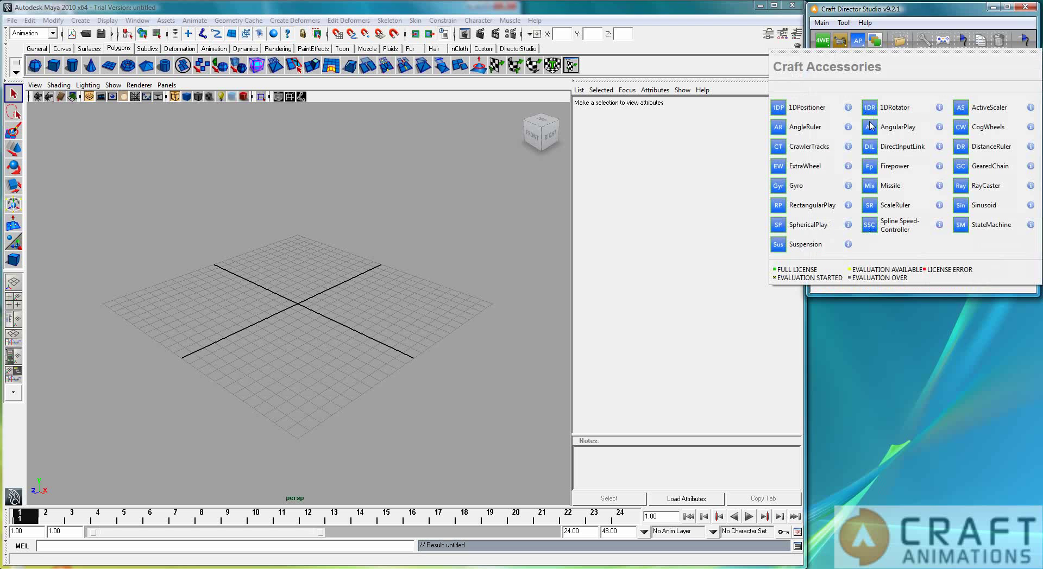
{"action": "left_click", "coordinate": [871, 128]}
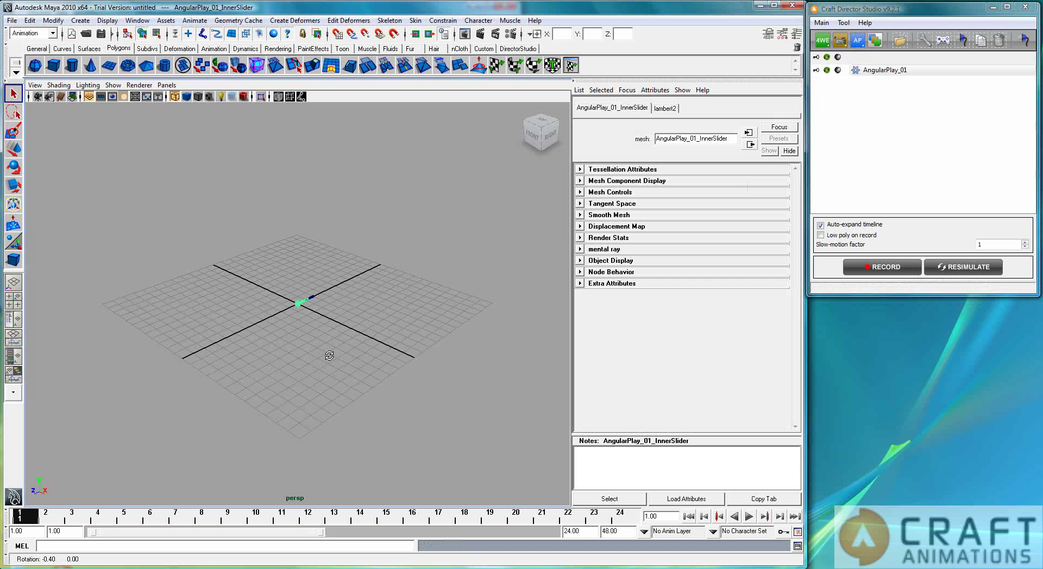
{"action": "left_click_drag", "start_coordinate": [326, 353], "coordinate": [450, 359], "text": "alt"}
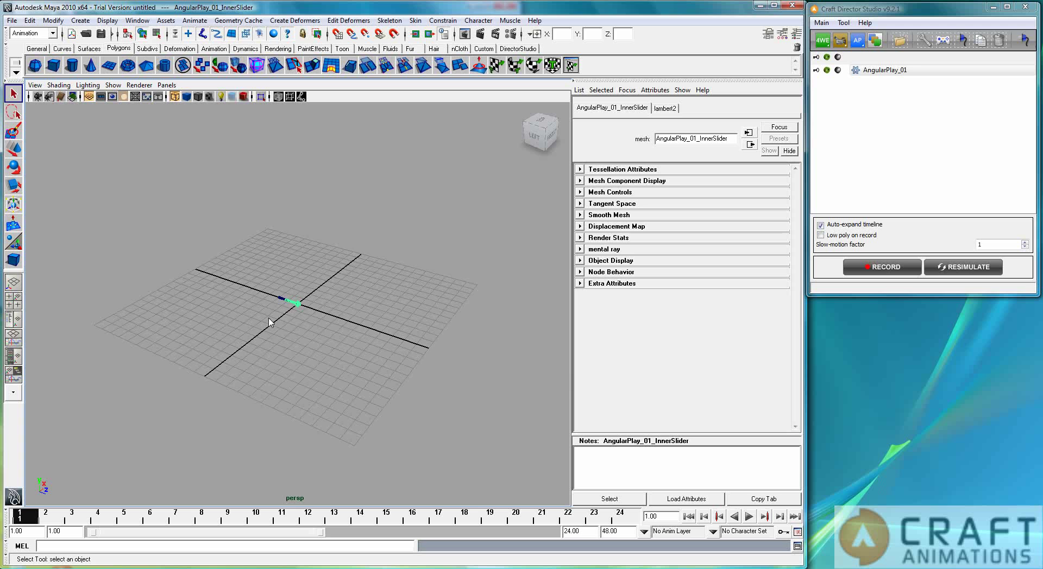
{"action": "key", "text": "f"}
{"action": "left_click", "coordinate": [335, 402]}
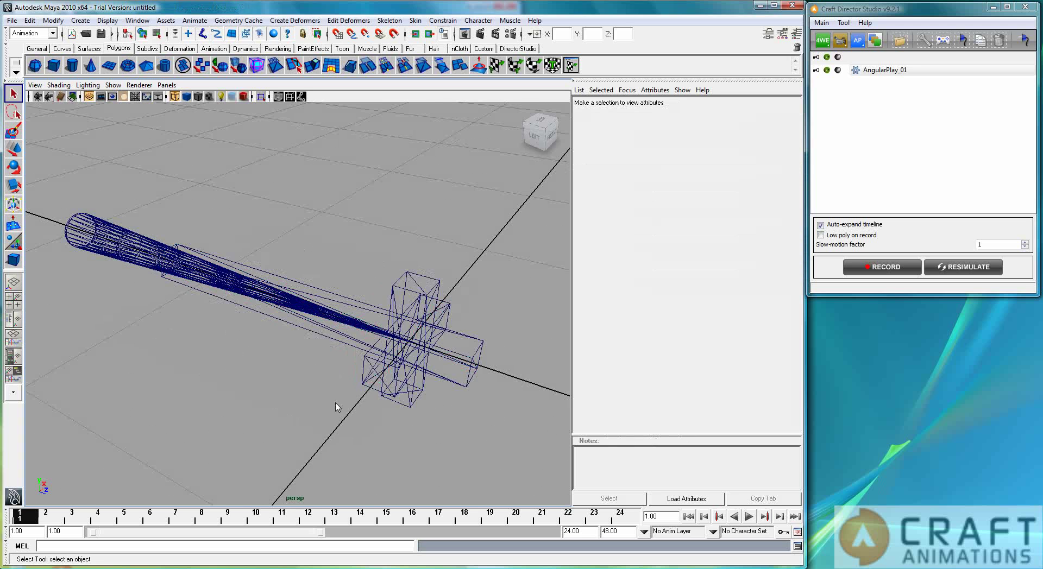
{"action": "mouse_move", "coordinate": [335, 402]}
{"action": "left_mouse_down", "text": "alt"}
{"action": "mouse_move", "coordinate": [318, 397]}
{"action": "mouse_move", "coordinate": [372, 426]}
{"action": "mouse_move", "coordinate": [456, 423]}
{"action": "mouse_move", "coordinate": [467, 381]}
{"action": "mouse_move", "coordinate": [438, 417]}
{"action": "mouse_move", "coordinate": [344, 423]}
{"action": "left_mouse_up", "text": "alt"}
{"action": "key", "text": "5"}
{"action": "right_click_drag", "start_coordinate": [344, 423], "coordinate": [434, 435], "text": "alt"}
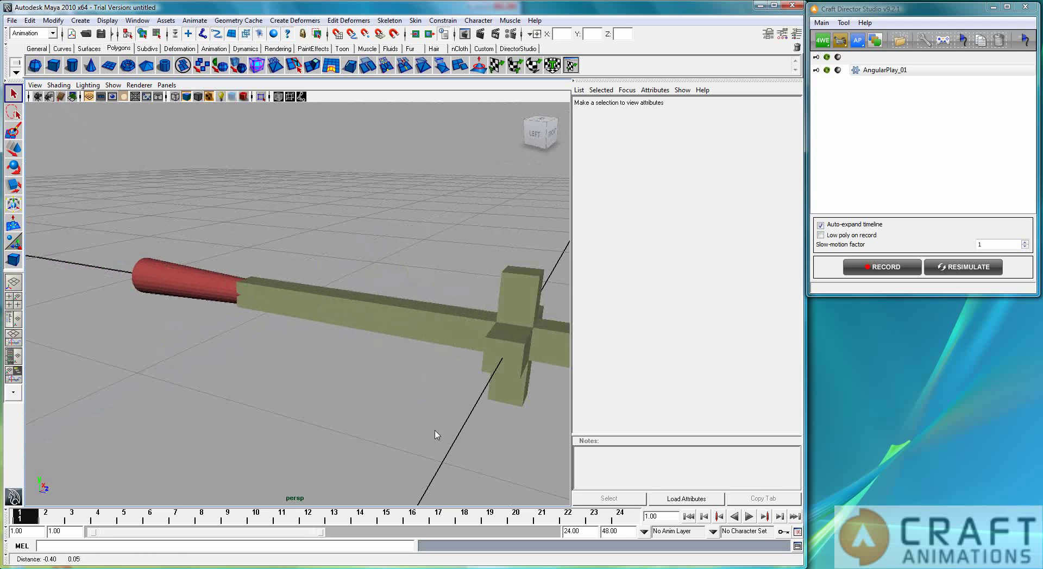
Inspect the accessory's red cone and cross rod, leaving the red cone selected
{"action": "left_click", "coordinate": [157, 266]}
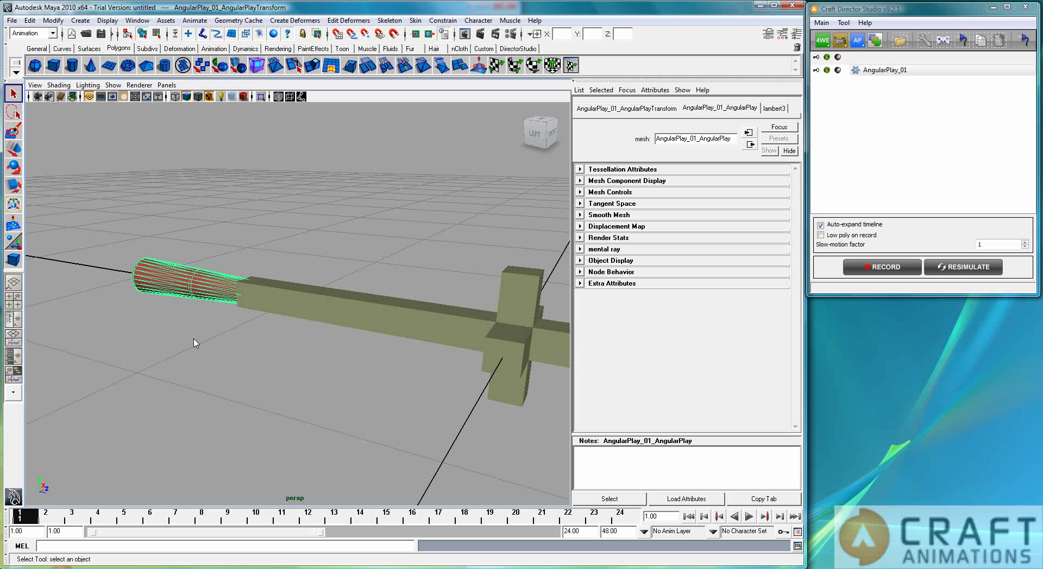
{"action": "left_click_drag", "start_coordinate": [165, 309], "coordinate": [298, 366], "text": "alt"}
{"action": "right_click_drag", "start_coordinate": [345, 371], "coordinate": [222, 356], "text": "alt"}
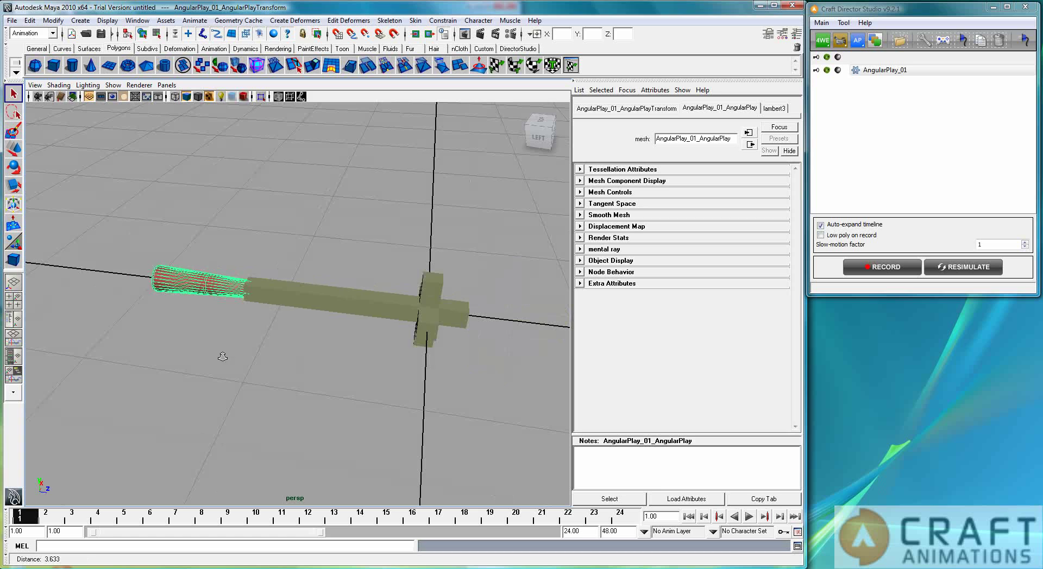
{"action": "left_click", "coordinate": [418, 314]}
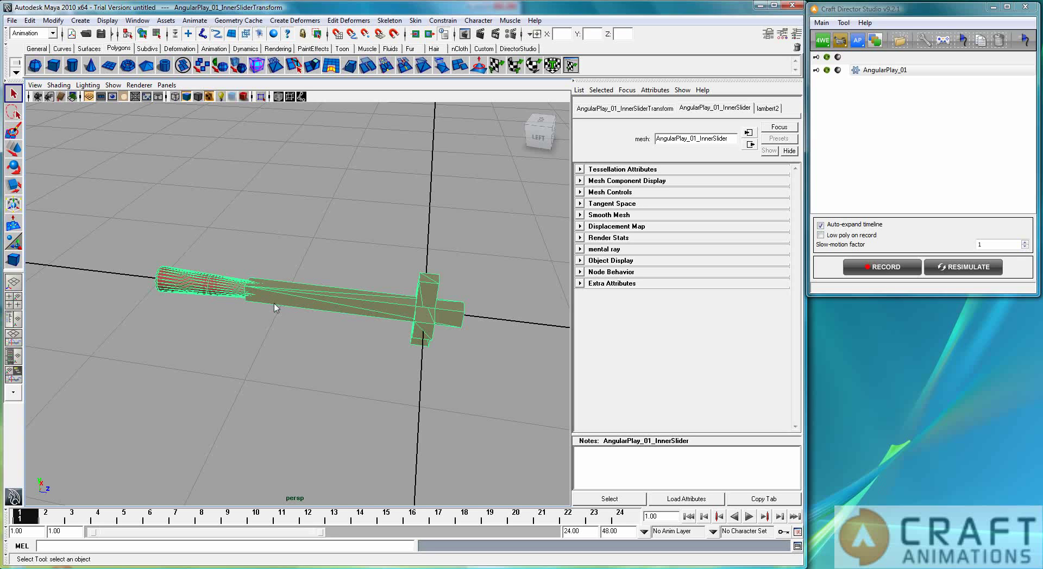
{"action": "left_click_drag", "start_coordinate": [296, 288], "coordinate": [261, 385], "text": "alt"}
{"action": "left_click", "coordinate": [261, 384]}
{"action": "left_click", "coordinate": [165, 334]}
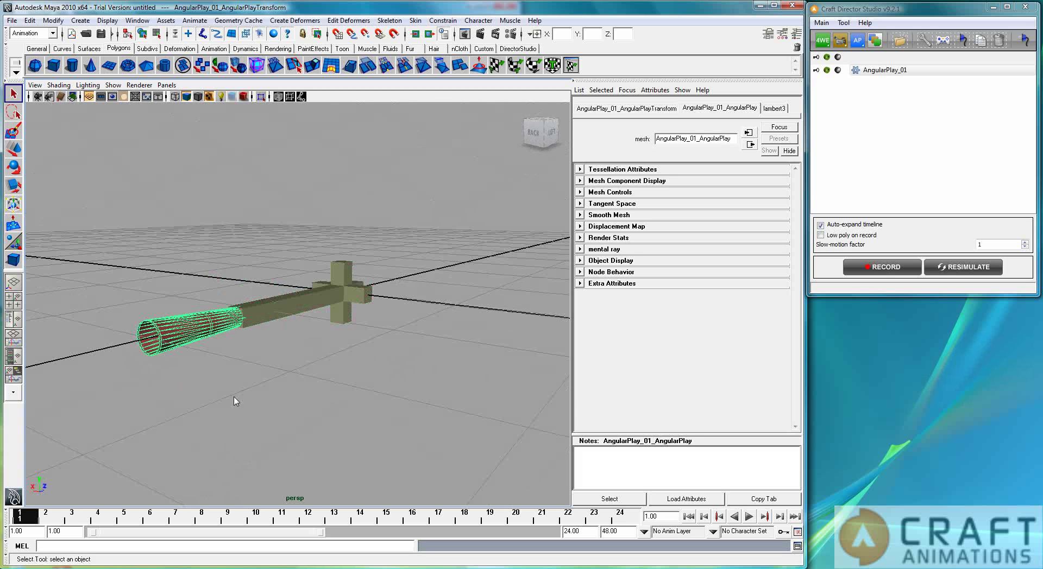
Scale the red cone wide along X and flat along Y into a fan, then deselect it
{"action": "key", "text": "e"}
{"action": "key", "text": "r"}
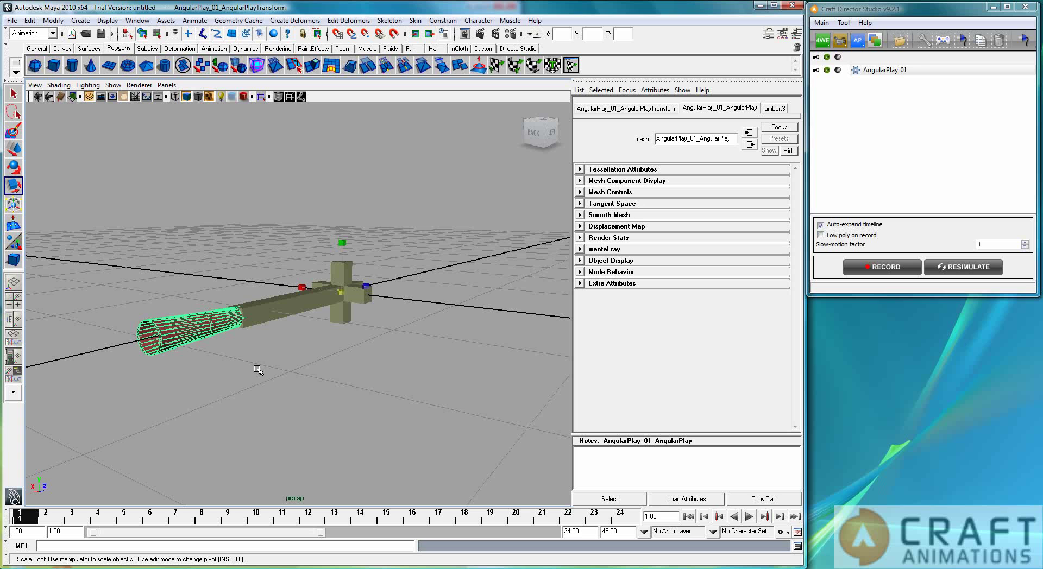
{"action": "left_click_drag", "start_coordinate": [301, 288], "coordinate": [182, 301]}
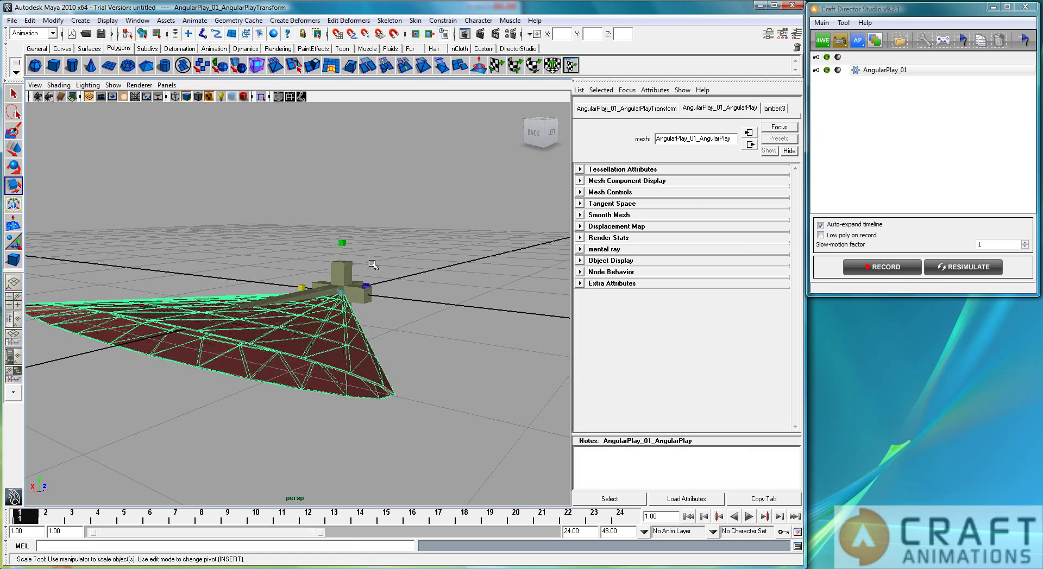
{"action": "left_click_drag", "start_coordinate": [346, 245], "coordinate": [363, 115]}
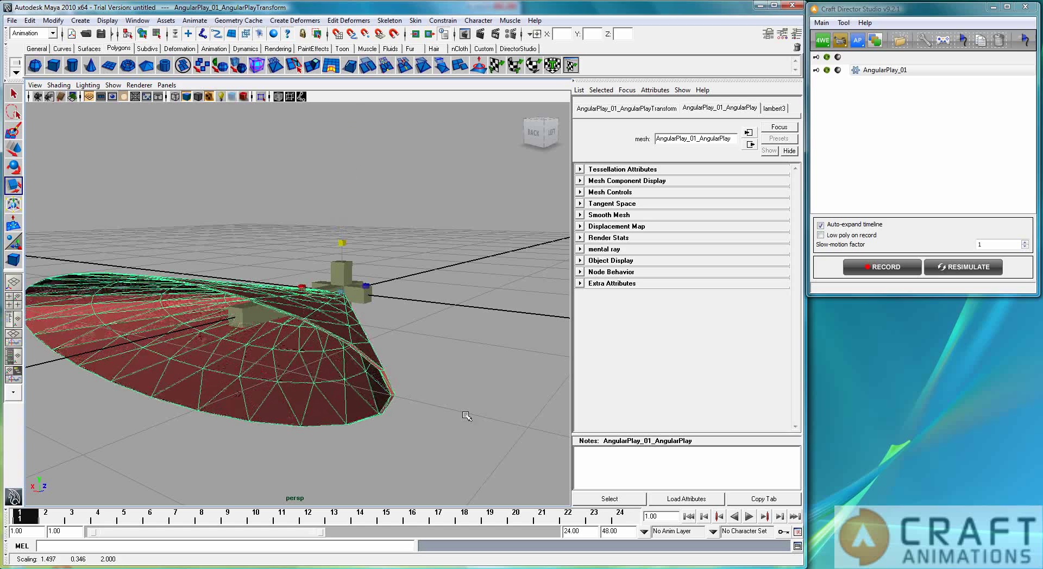
{"action": "left_click_drag", "start_coordinate": [466, 415], "coordinate": [233, 304], "text": "alt"}
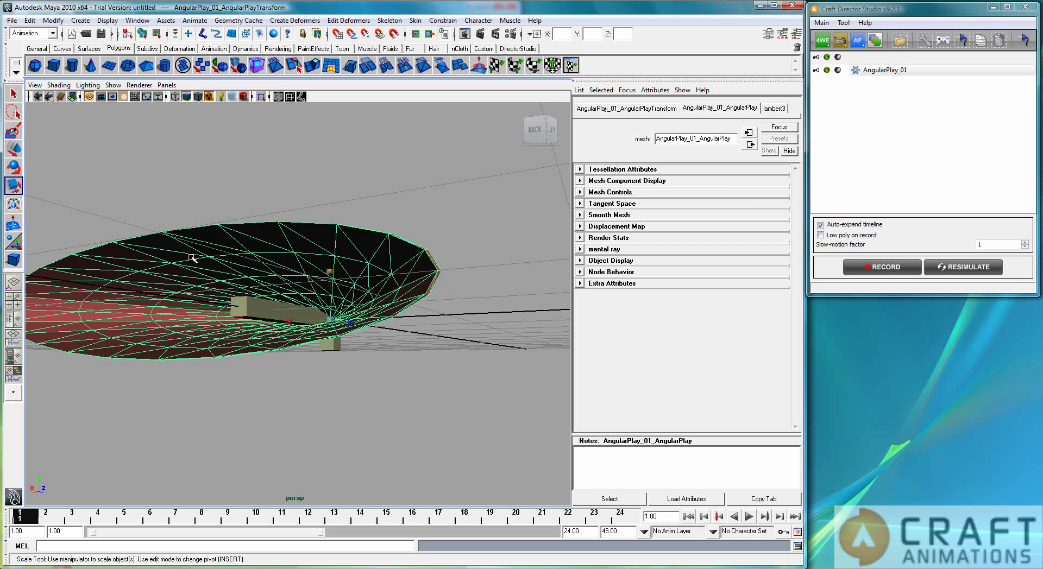
{"action": "left_click_drag", "start_coordinate": [505, 376], "coordinate": [373, 408], "text": "alt"}
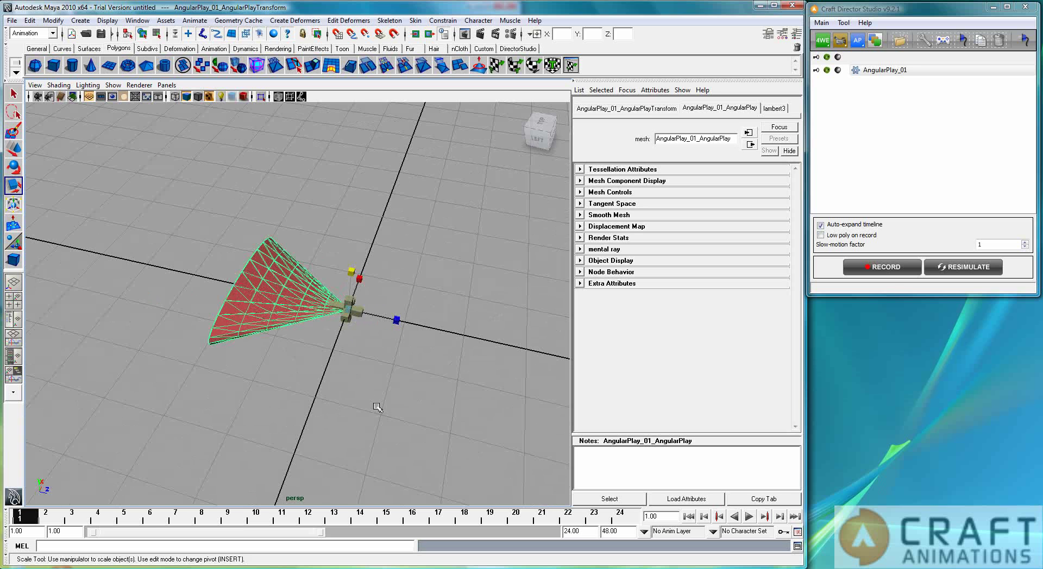
{"action": "left_click", "coordinate": [426, 405]}
{"action": "left_click_drag", "start_coordinate": [468, 396], "coordinate": [364, 300], "text": "alt"}
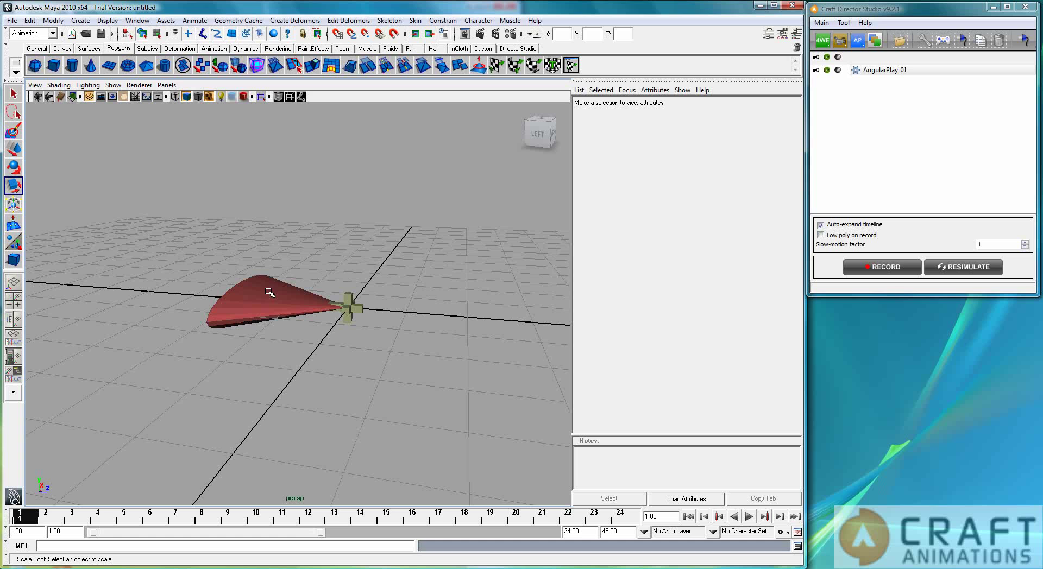
Add a DirectInputLink accessory and select the AngularPlay cone together with its actuator
{"action": "left_click", "coordinate": [858, 41]}
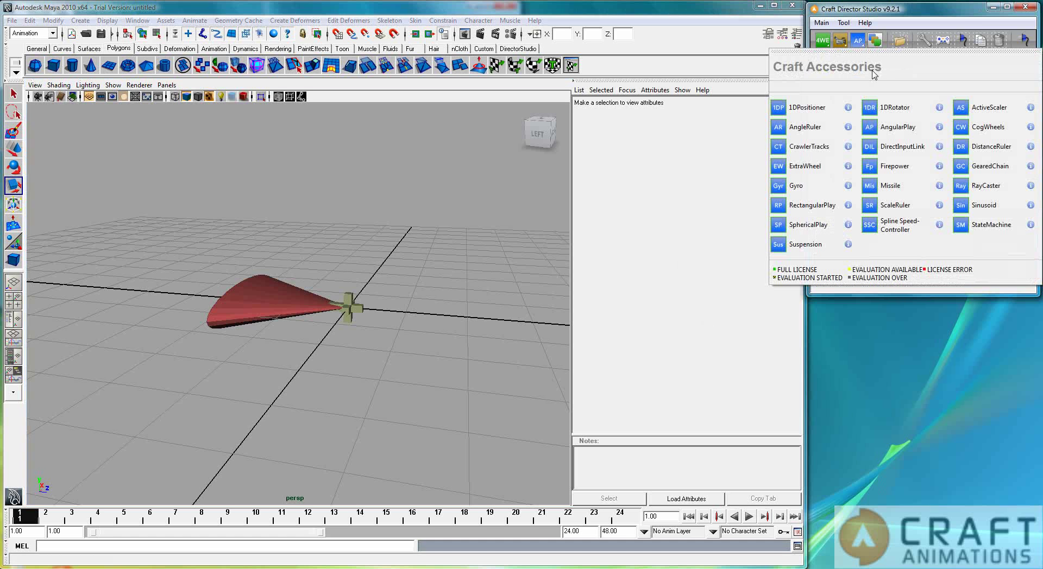
{"action": "left_click", "coordinate": [869, 146]}
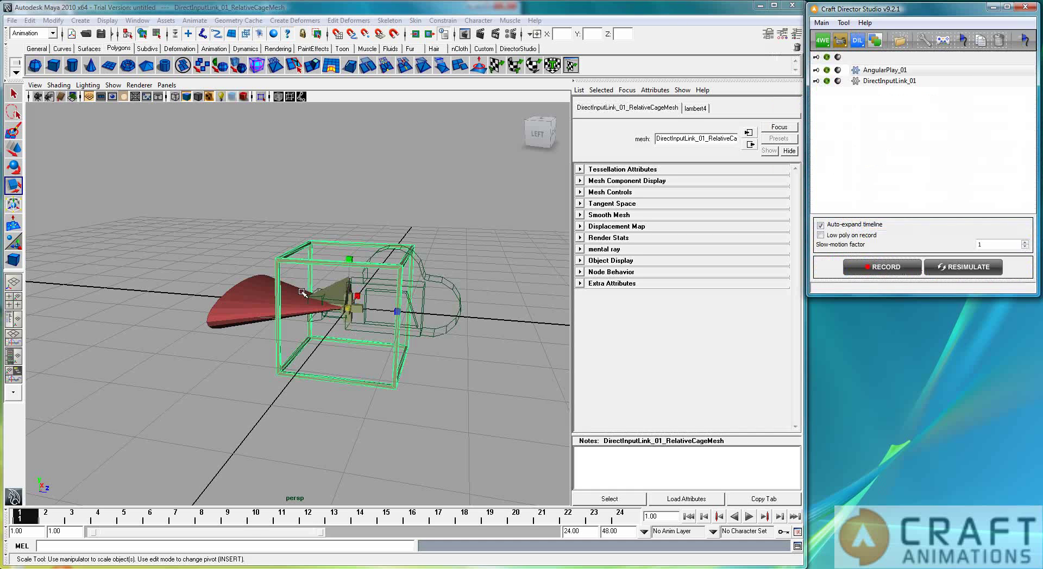
{"action": "left_click", "coordinate": [271, 296]}
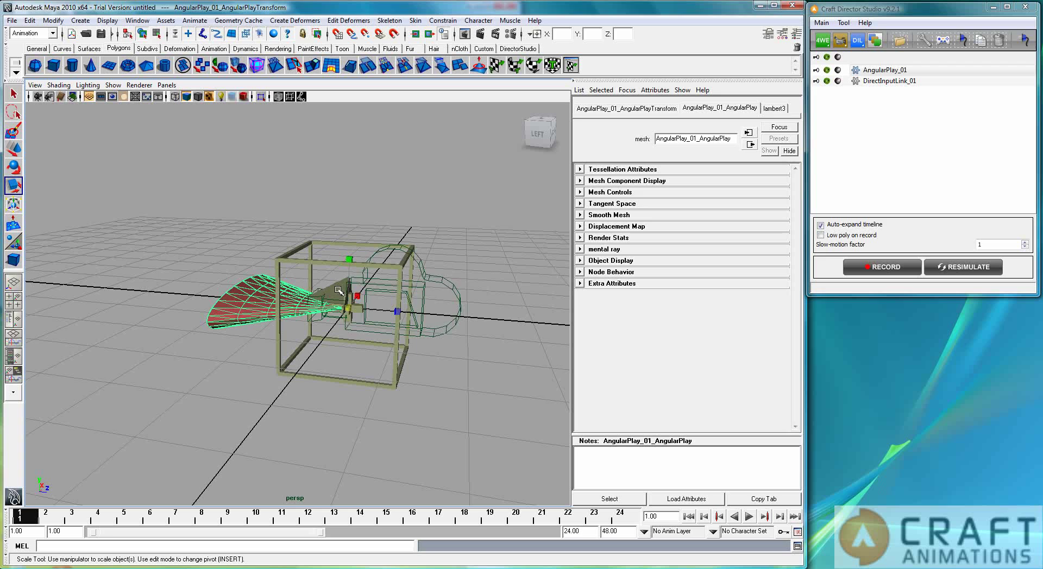
{"action": "left_click", "coordinate": [388, 296], "text": "shift"}
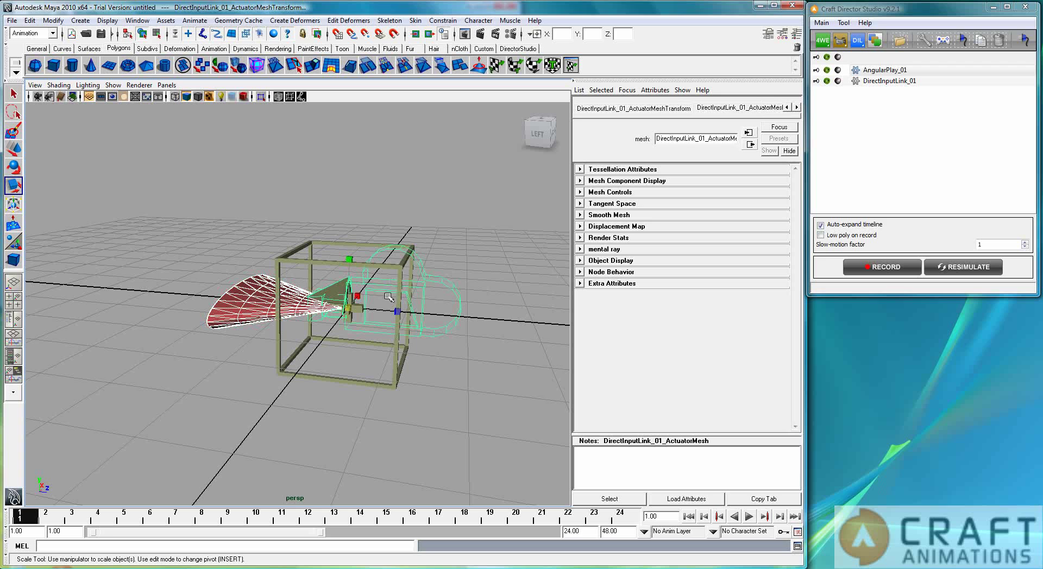
{"action": "left_click", "coordinate": [415, 325], "text": "shift"}
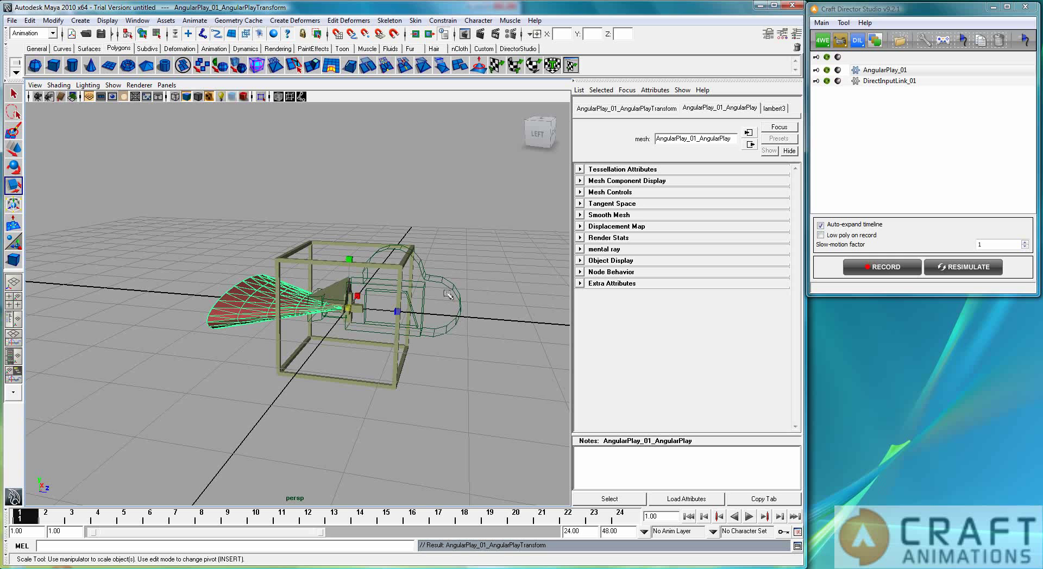
Bring up the Inputs dialog for DirectInputLink_01 showing the Start Profile
{"action": "left_click", "coordinate": [221, 384]}
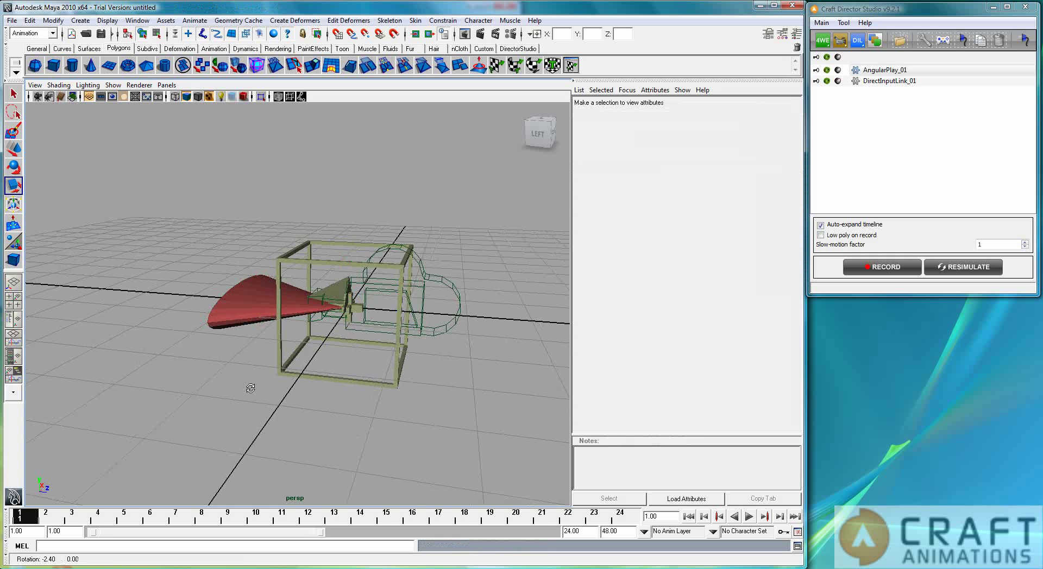
{"action": "left_click_drag", "start_coordinate": [220, 385], "coordinate": [364, 368], "text": "alt"}
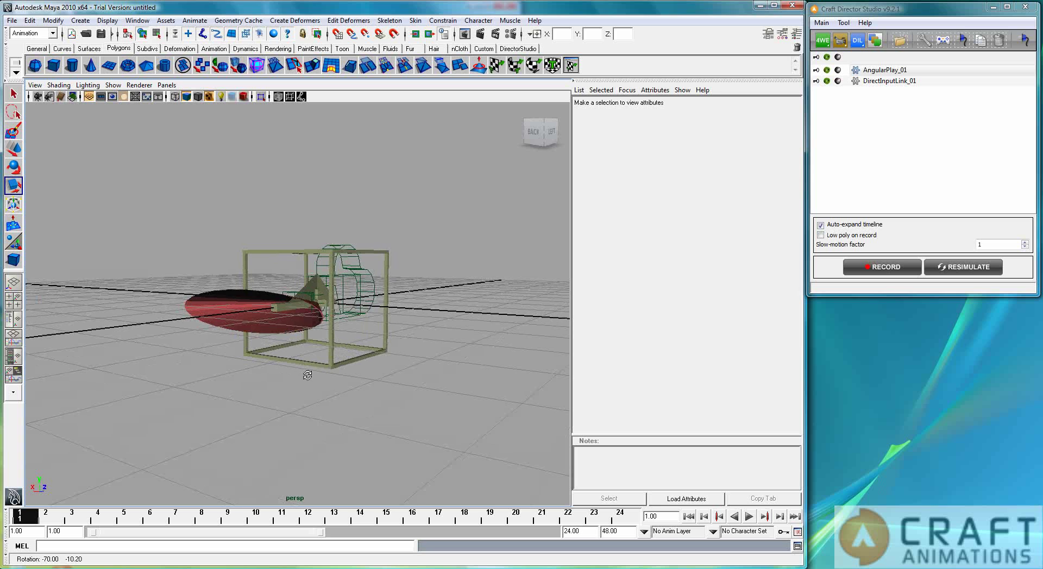
{"action": "left_click", "coordinate": [942, 41]}
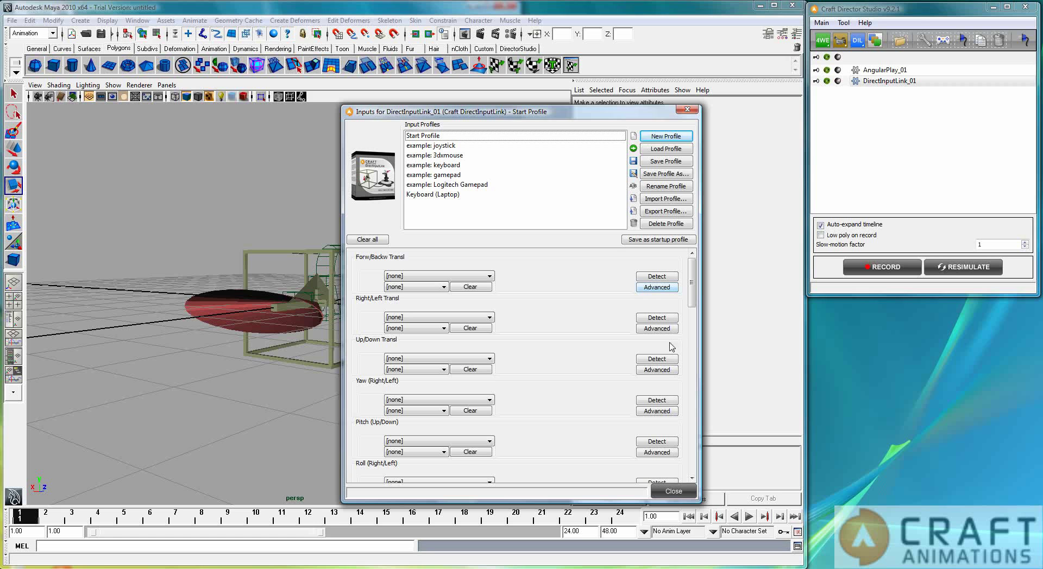
Map Yaw to the Logitech Dual Action X Axis and Pitch to its Y Axis, then close the dialog
{"action": "scroll", "coordinate": [587, 406], "scroll_direction": "down", "scroll_amount": 1}
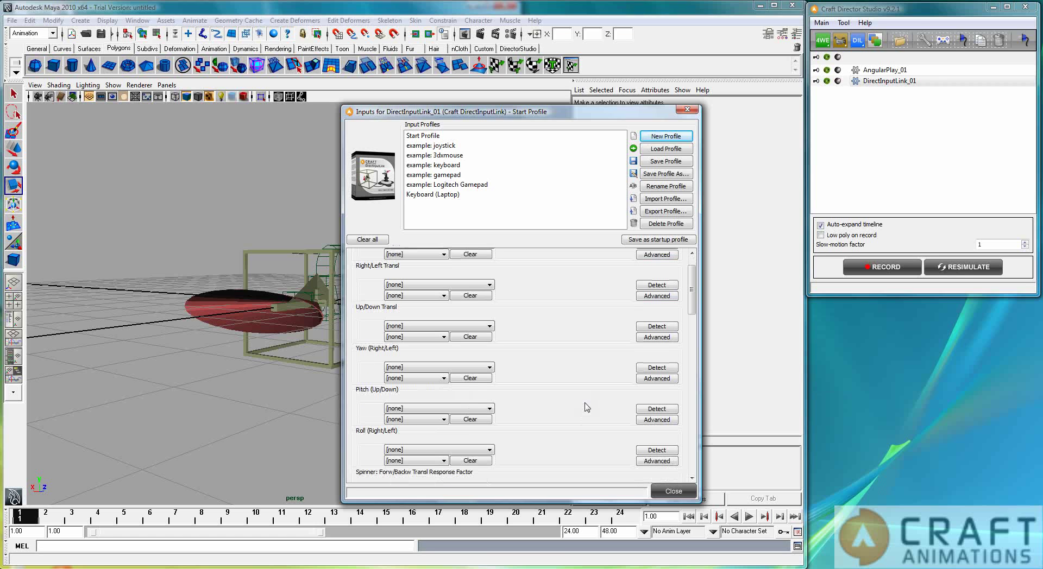
{"action": "left_click", "coordinate": [656, 368]}
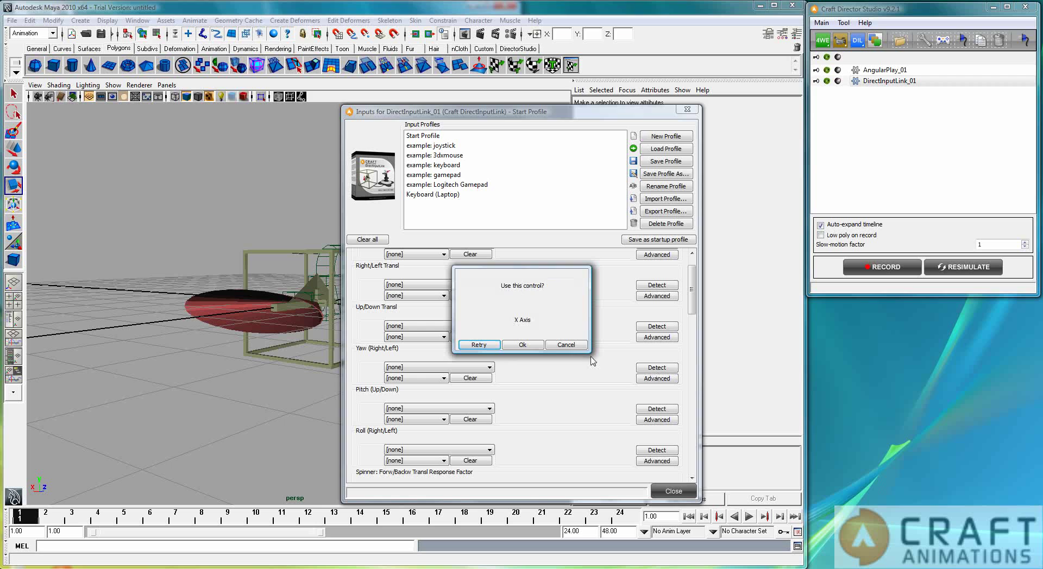
{"action": "left_click", "coordinate": [522, 346]}
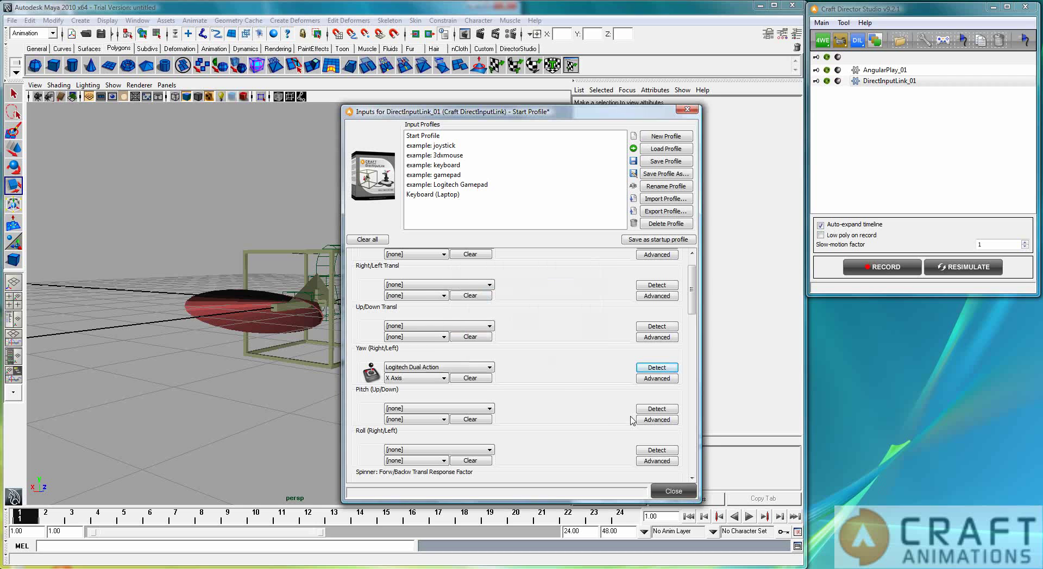
{"action": "left_click", "coordinate": [661, 411]}
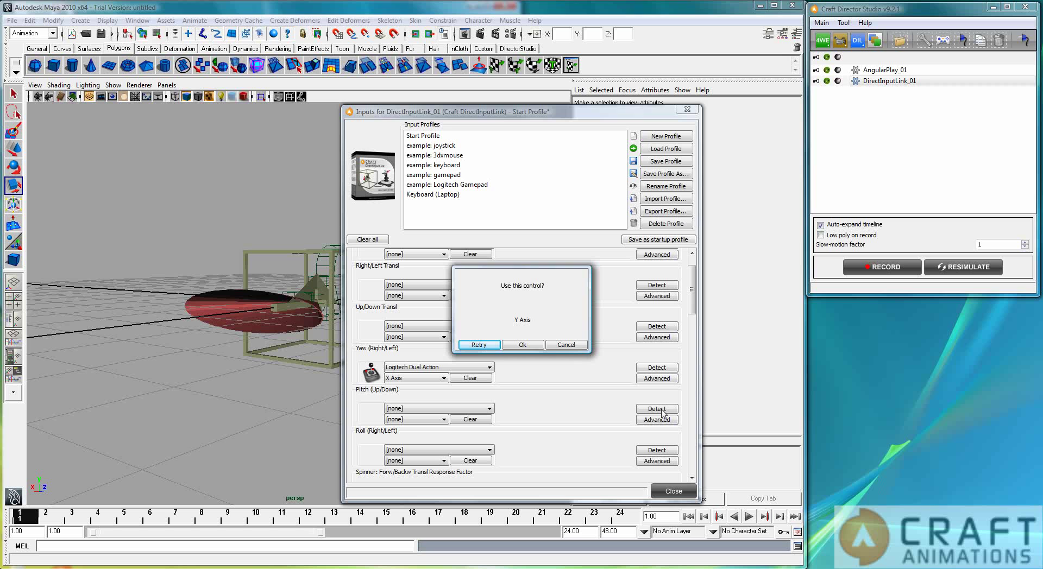
{"action": "left_click", "coordinate": [519, 346]}
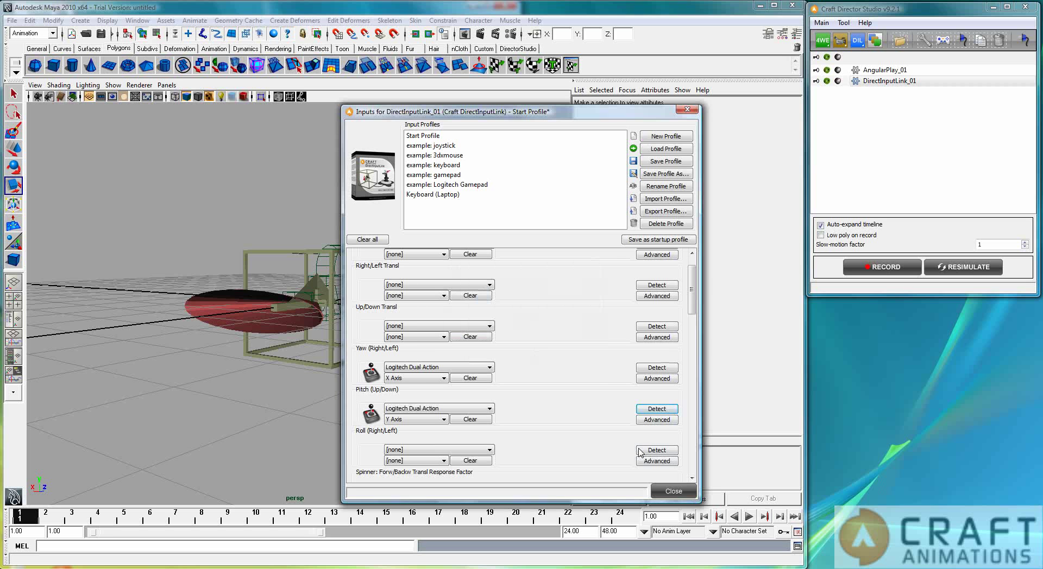
{"action": "left_click", "coordinate": [674, 491]}
{"action": "left_click_drag", "start_coordinate": [347, 364], "coordinate": [496, 354], "text": "alt"}
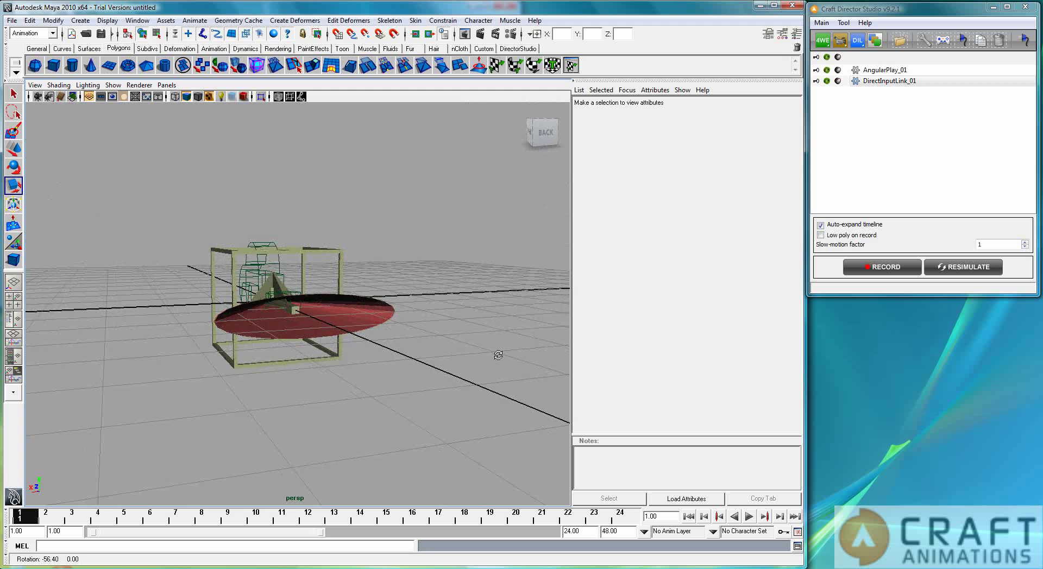
Turn on Wireframe on Shaded so the cage, disc and cone edges show
{"action": "right_click_drag", "start_coordinate": [495, 354], "coordinate": [533, 271], "text": "alt"}
{"action": "mouse_move", "coordinate": [533, 271]}
{"action": "left_mouse_down", "text": "alt"}
{"action": "mouse_move", "coordinate": [333, 381]}
{"action": "mouse_move", "coordinate": [98, 159]}
{"action": "left_mouse_up", "text": "alt"}
{"action": "left_click", "coordinate": [59, 85]}
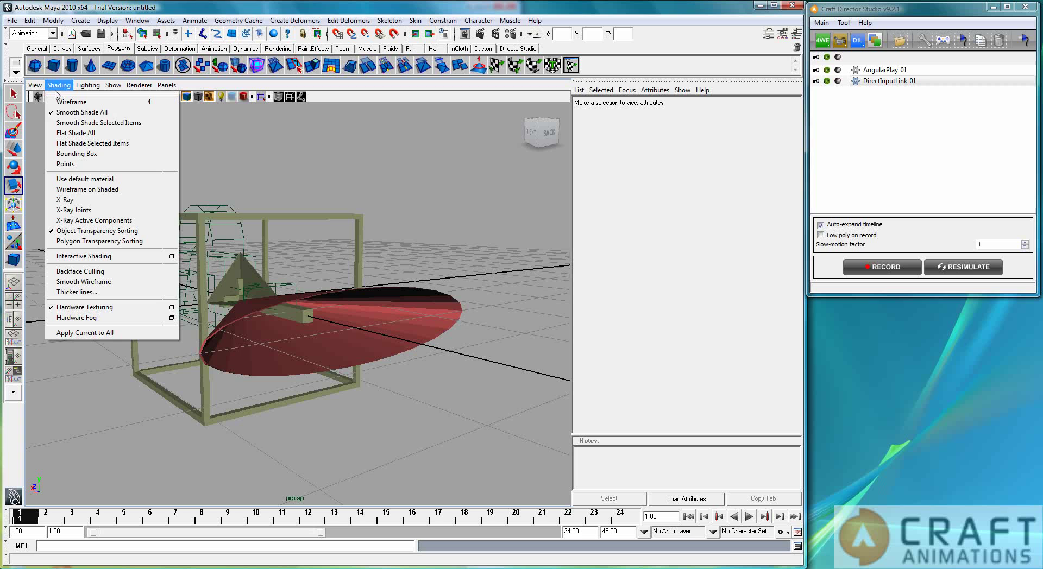
{"action": "left_click", "coordinate": [87, 189]}
{"action": "left_click_drag", "start_coordinate": [298, 326], "coordinate": [326, 367], "text": "alt"}
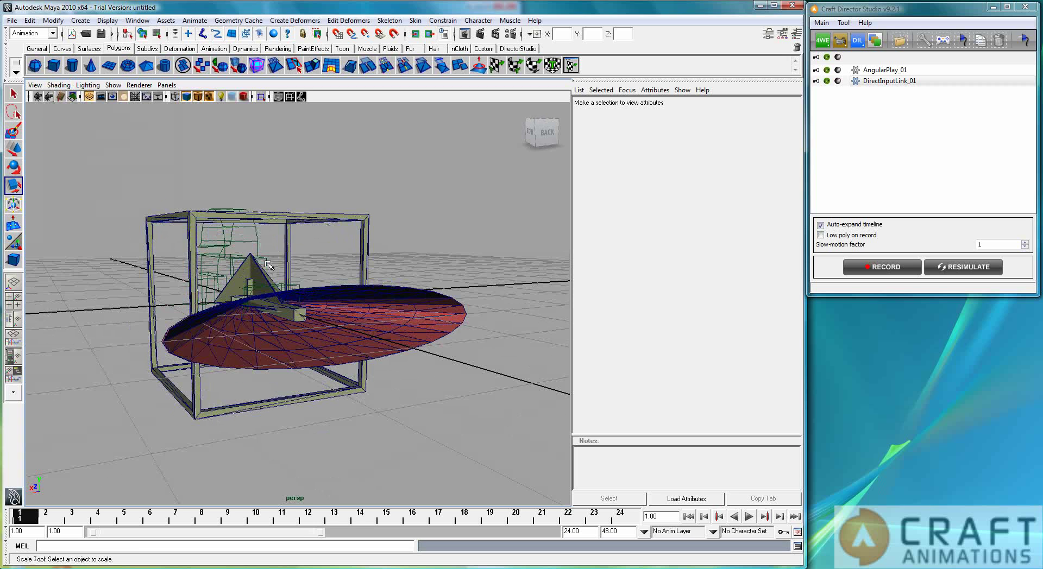
Test-lift the DirectInputLink cage (undone) and the AngularPlay InnerSlider with the Move tool
{"action": "left_click", "coordinate": [192, 221]}
{"action": "key", "text": "w"}
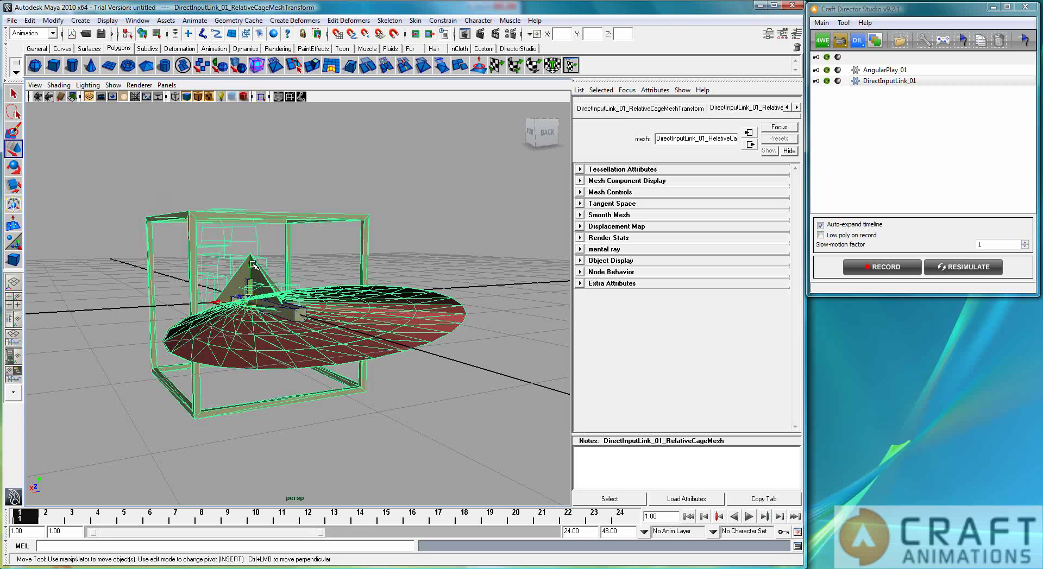
{"action": "left_click_drag", "start_coordinate": [253, 264], "coordinate": [253, 138]}
{"action": "key", "text": "ctrl+z"}
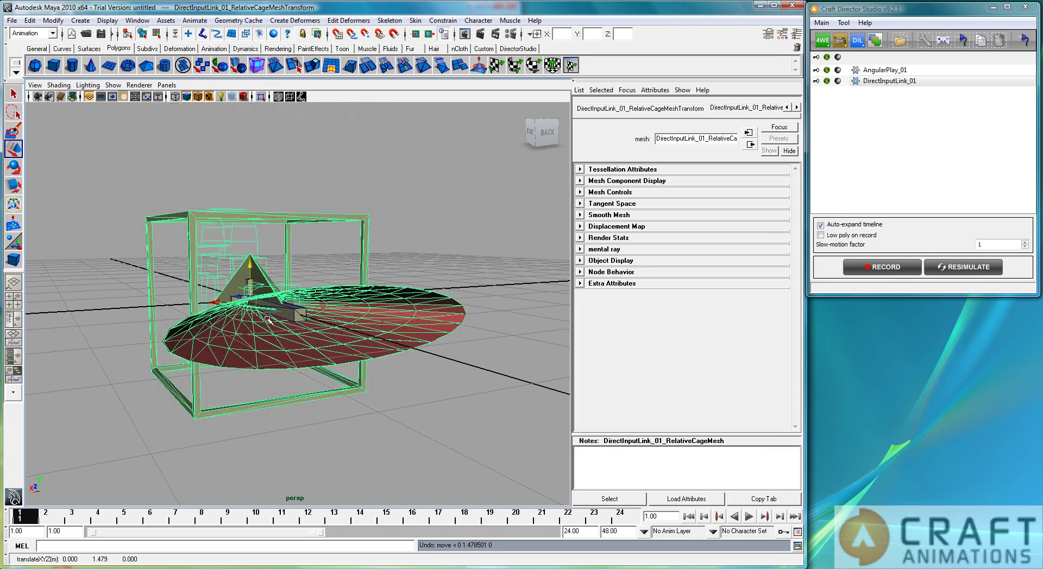
{"action": "left_click", "coordinate": [295, 311]}
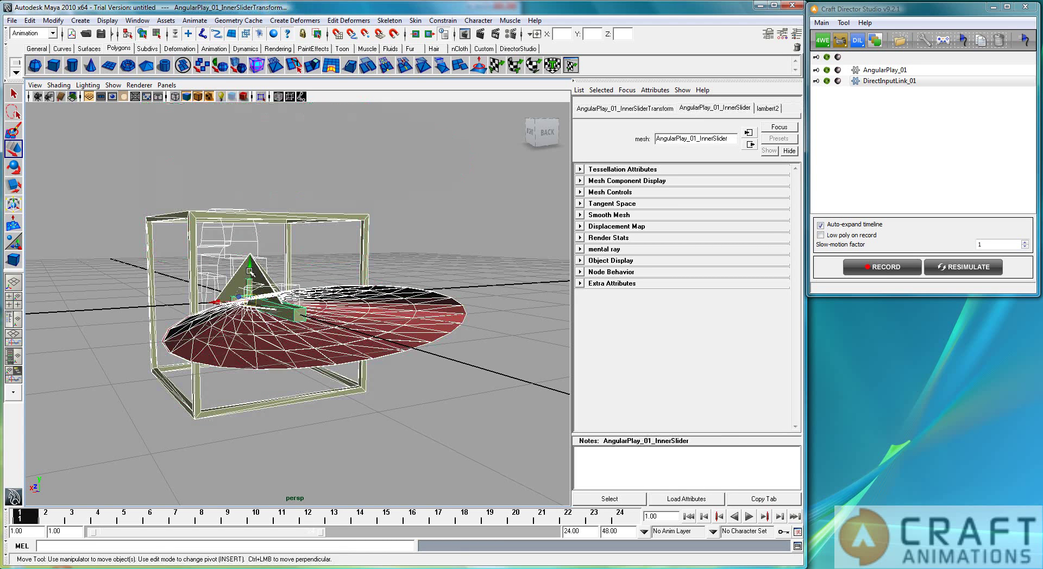
{"action": "left_click_drag", "start_coordinate": [250, 264], "coordinate": [243, 114]}
{"action": "left_click", "coordinate": [271, 301]}
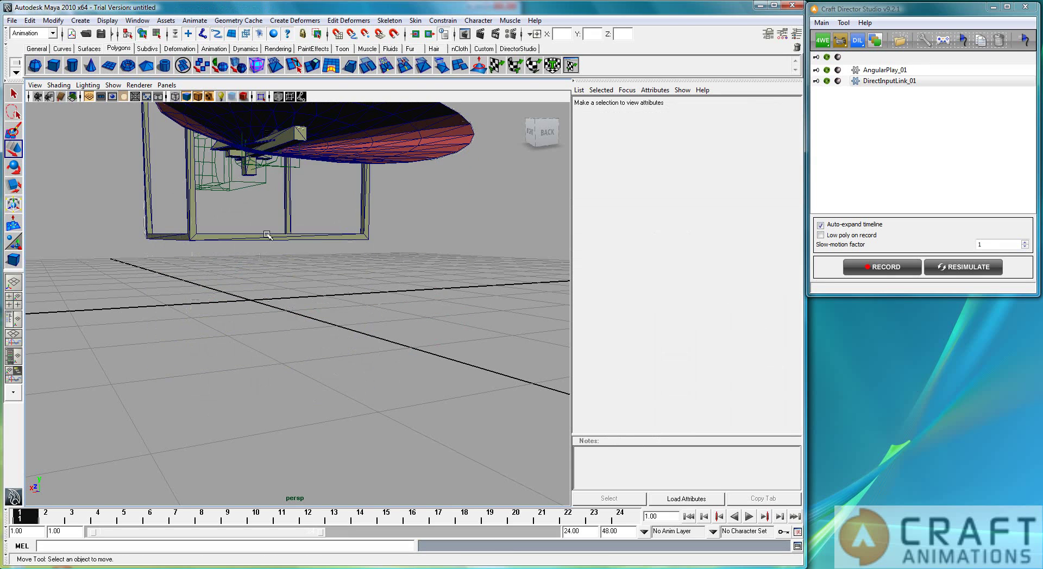
{"action": "left_click_drag", "start_coordinate": [292, 267], "coordinate": [339, 292], "text": "alt"}
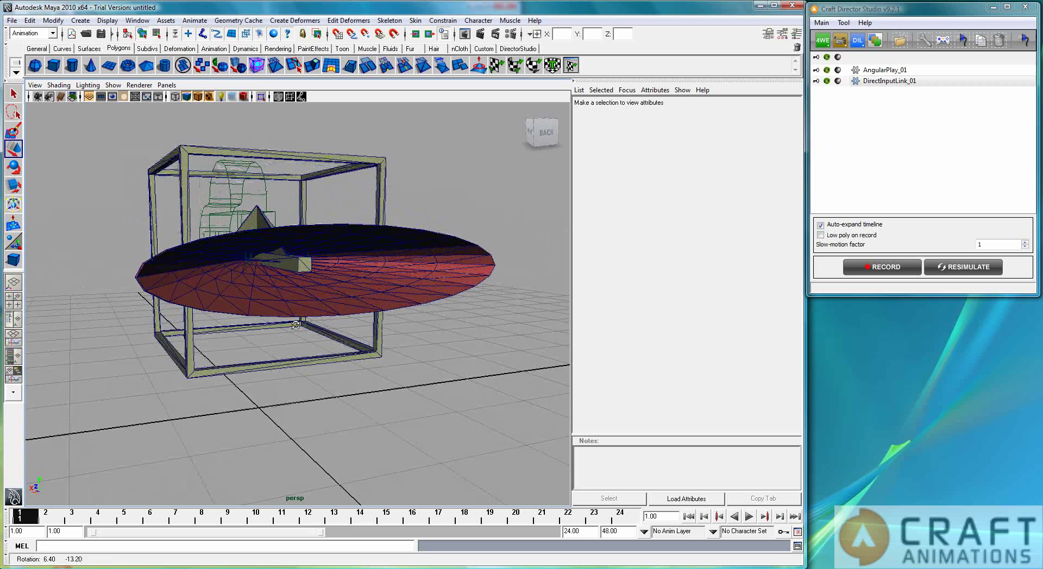
{"action": "left_click_drag", "start_coordinate": [450, 269], "coordinate": [489, 274], "text": "alt"}
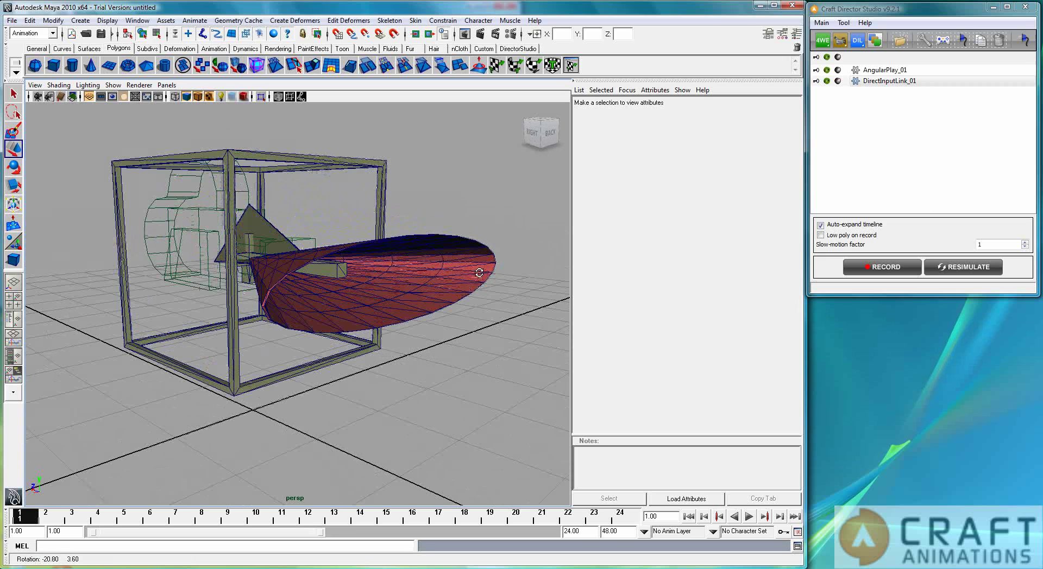
Record a gamepad-steered take of the fan over 768 frames, then rewind to frame 1
{"action": "left_click", "coordinate": [903, 271]}
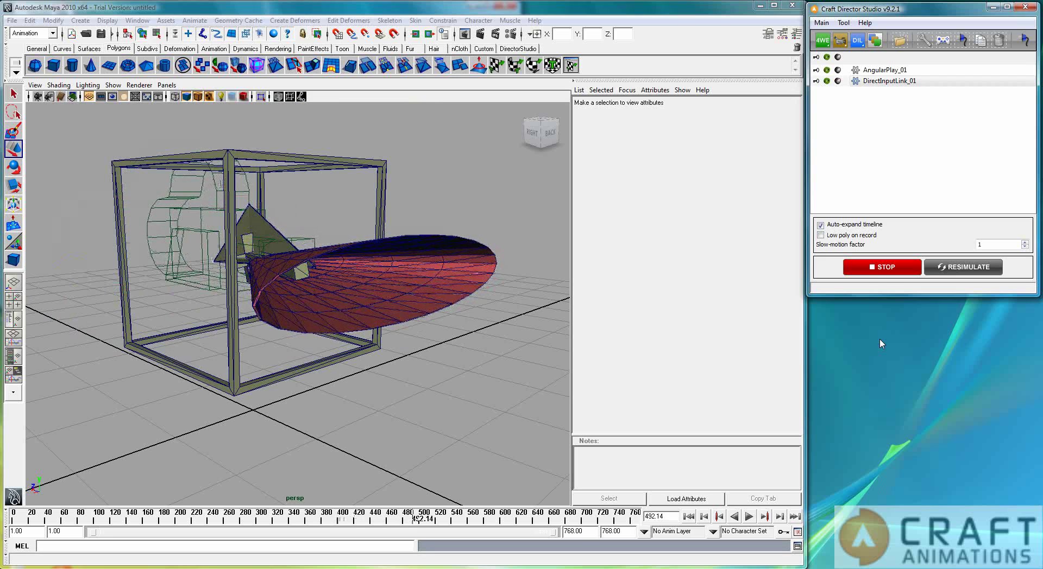
{"action": "left_click", "coordinate": [895, 269]}
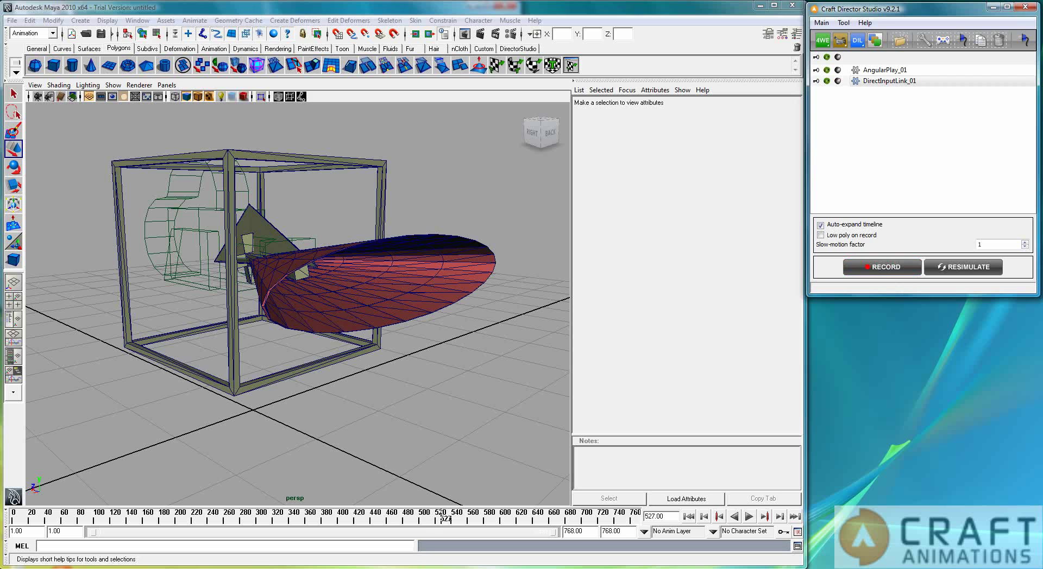
{"action": "left_click", "coordinate": [687, 516]}
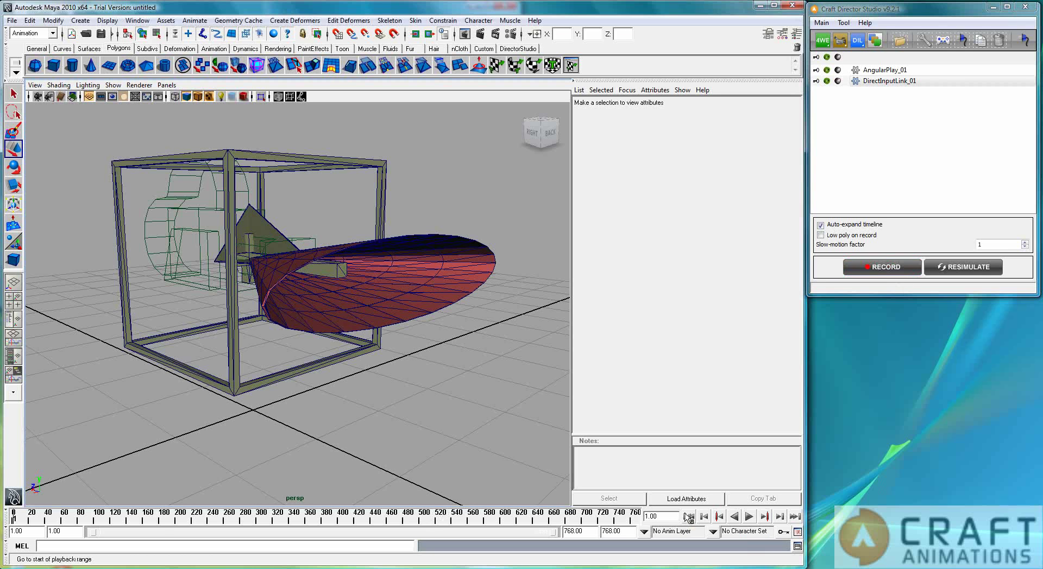
Parent AngularPlay_01 under DirectInputLink_01 and record a new gamepad take ending near frame 705
{"action": "left_click", "coordinate": [872, 70]}
{"action": "left_click_drag", "start_coordinate": [872, 74], "coordinate": [875, 86]}
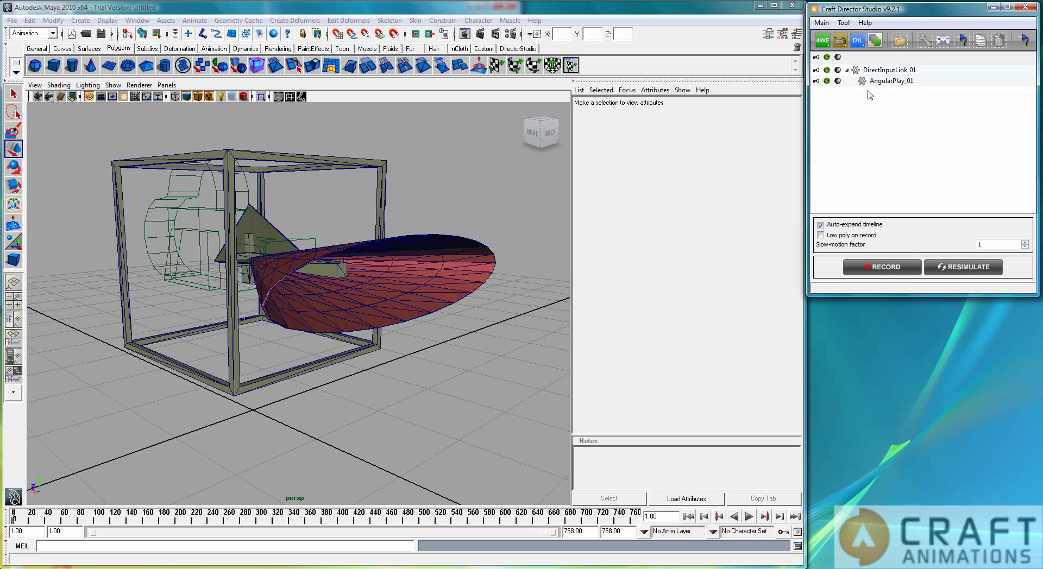
{"action": "left_click", "coordinate": [885, 272]}
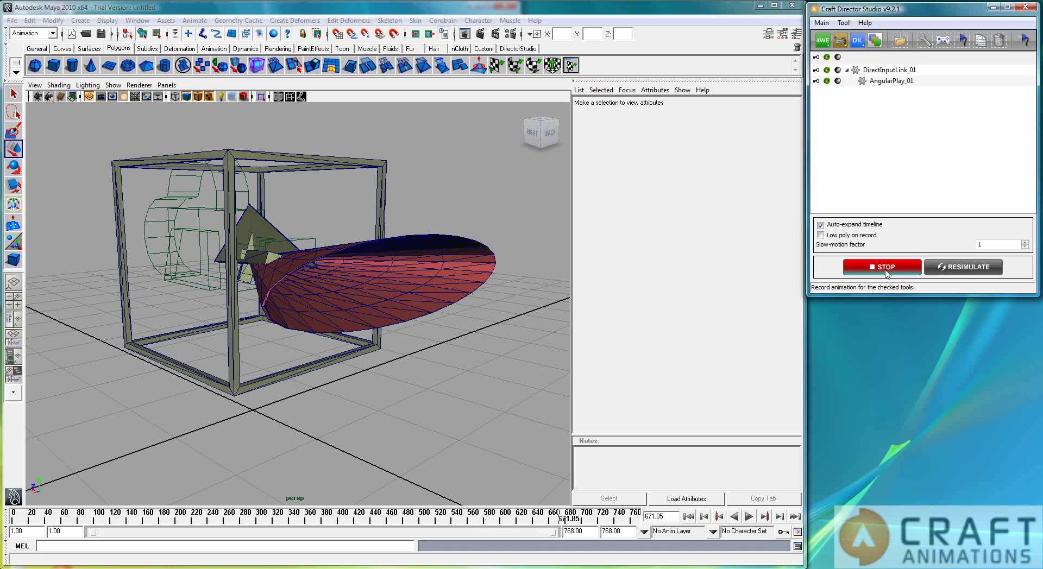
{"action": "left_click", "coordinate": [885, 267]}
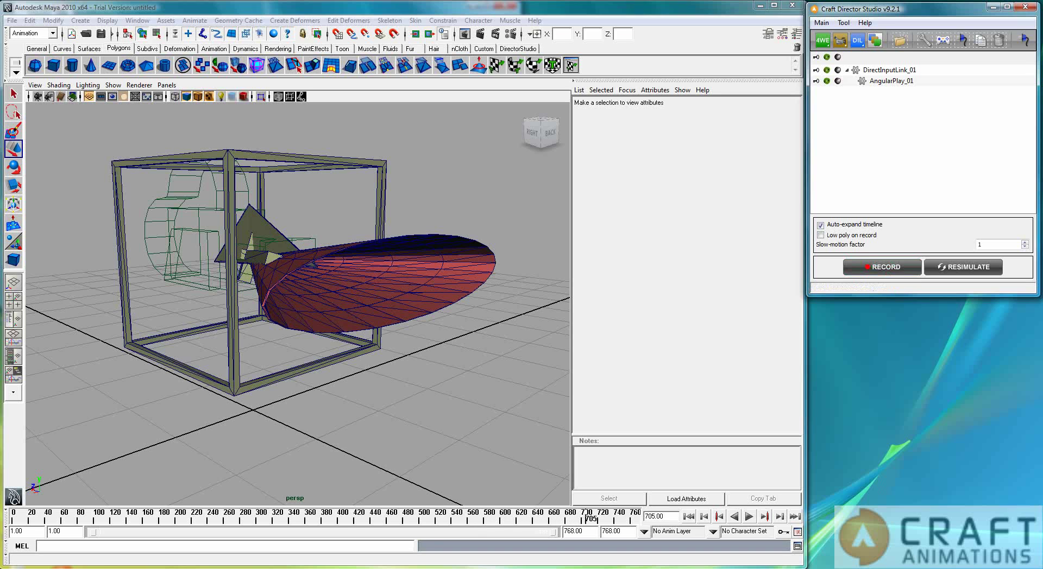